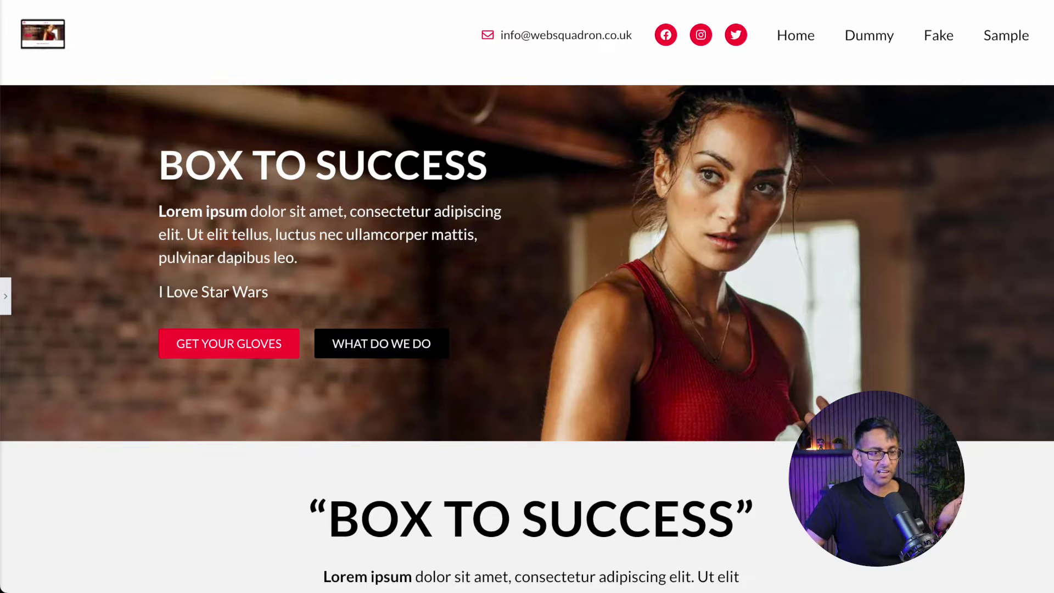
{"action": "scroll", "coordinate": [527, 330], "scroll_direction": "down", "scroll_amount": 2}
{"action": "scroll", "coordinate": [526, 330], "scroll_direction": "down", "scroll_amount": 2}
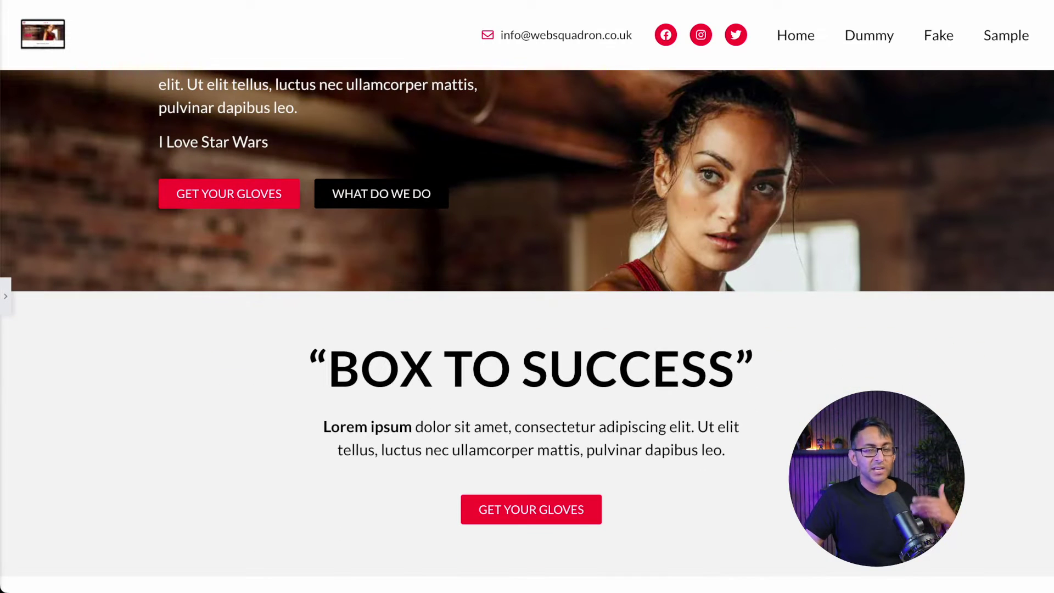
{"action": "scroll", "coordinate": [527, 330], "scroll_direction": "up", "scroll_amount": 2}
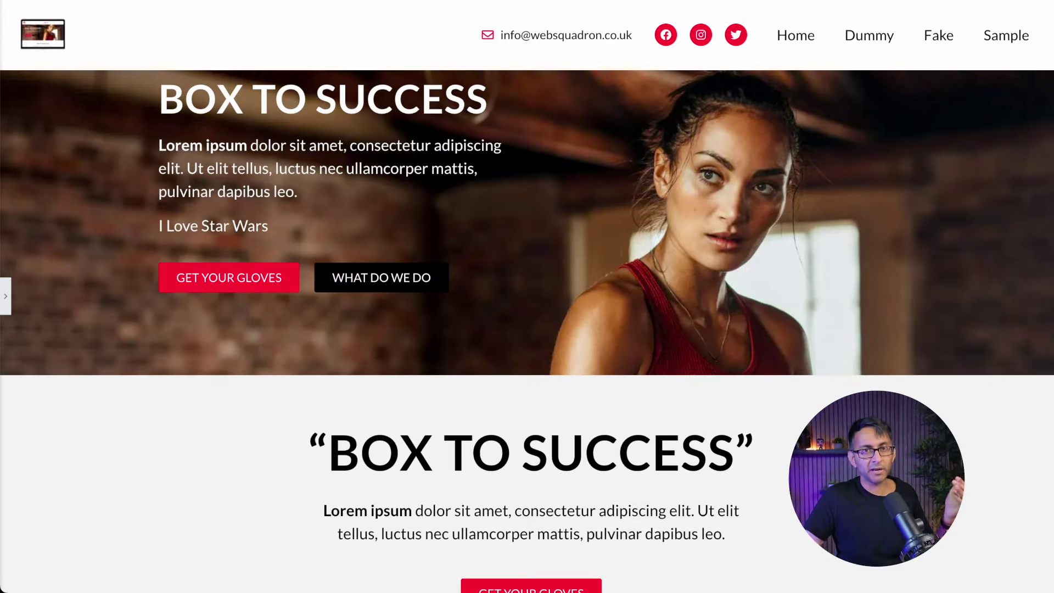
{"action": "scroll", "coordinate": [527, 330], "scroll_direction": "down", "scroll_amount": 2}
{"action": "scroll", "coordinate": [527, 330], "scroll_direction": "down", "scroll_amount": 8}
{"action": "scroll", "coordinate": [527, 330], "scroll_direction": "down", "scroll_amount": 5}
{"action": "scroll", "coordinate": [527, 330], "scroll_direction": "down", "scroll_amount": 5}
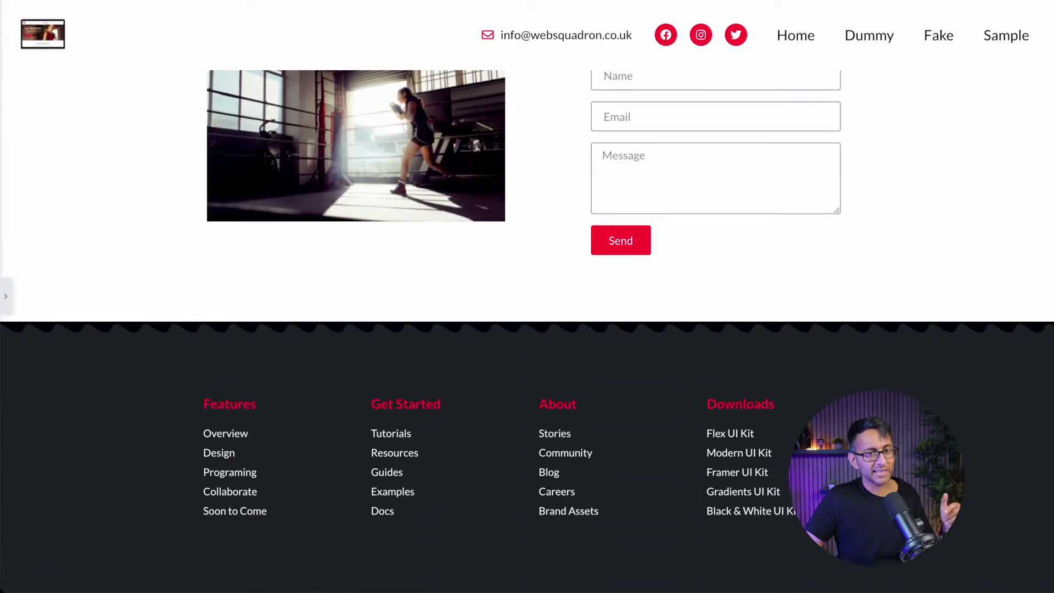
{"action": "scroll", "coordinate": [527, 330], "scroll_direction": "up", "scroll_amount": 4}
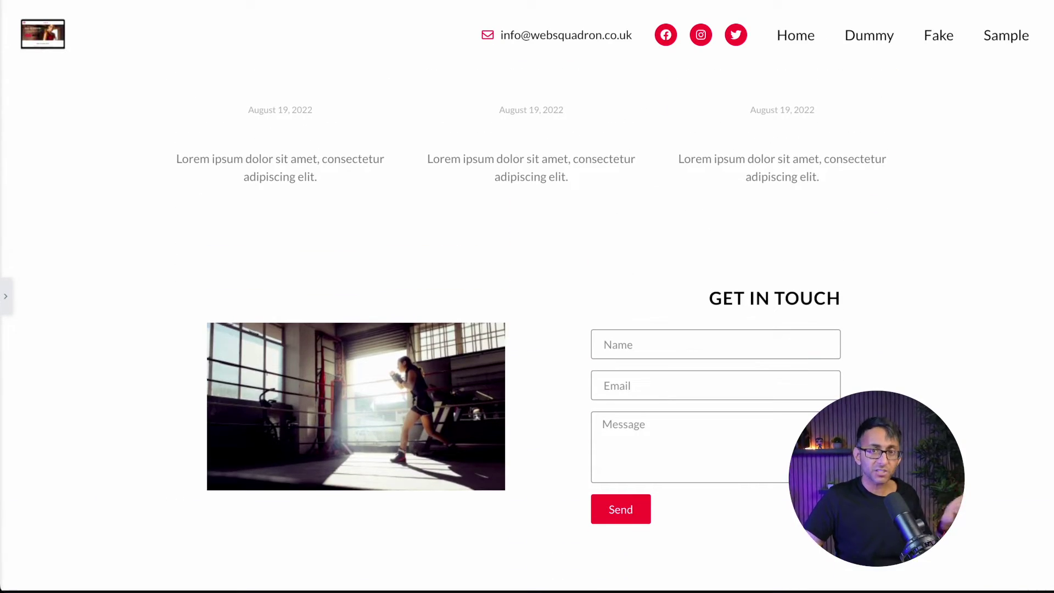
{"action": "scroll", "coordinate": [527, 329], "scroll_direction": "up", "scroll_amount": 6}
{"action": "scroll", "coordinate": [527, 330], "scroll_direction": "up", "scroll_amount": 4}
{"action": "scroll", "coordinate": [528, 329], "scroll_direction": "up", "scroll_amount": 6}
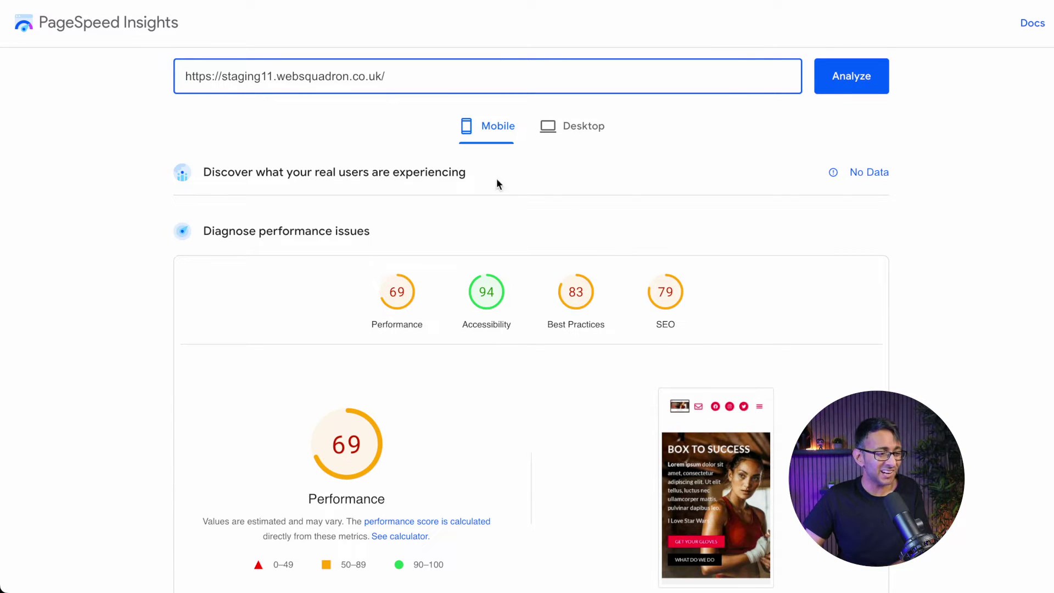
Check the site's desktop performance scores, then return to the mobile scores.
{"action": "left_click", "coordinate": [566, 135]}
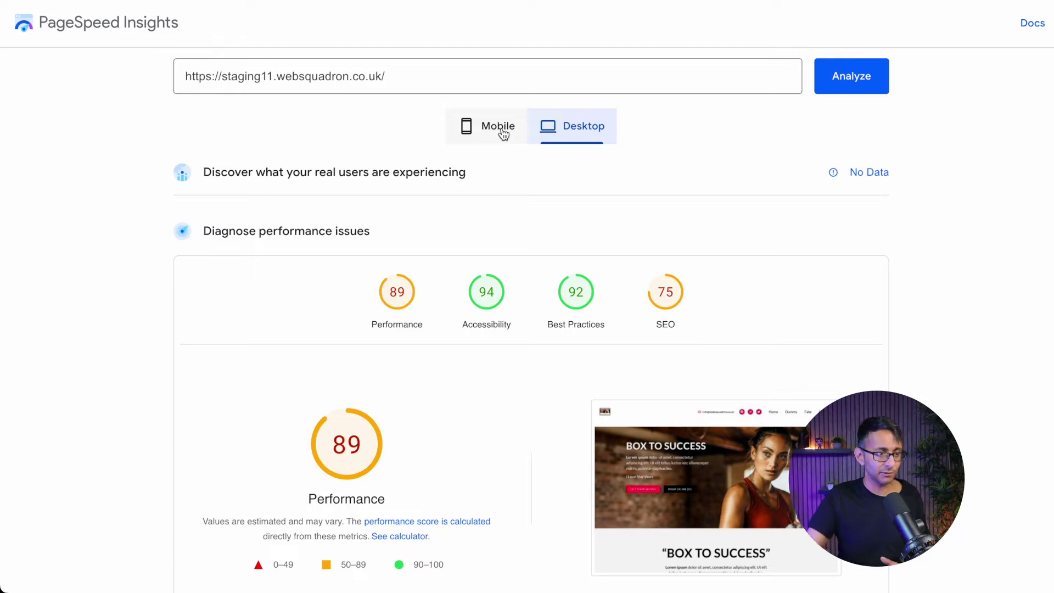
{"action": "left_click", "coordinate": [503, 132]}
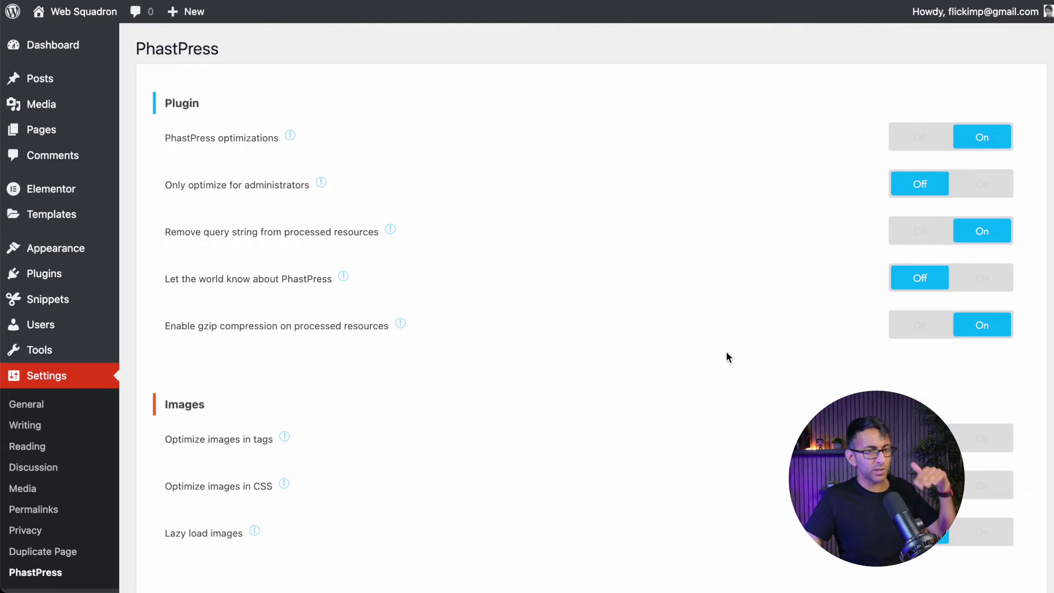
{"action": "scroll", "coordinate": [675, 357], "scroll_direction": "down", "scroll_amount": 4}
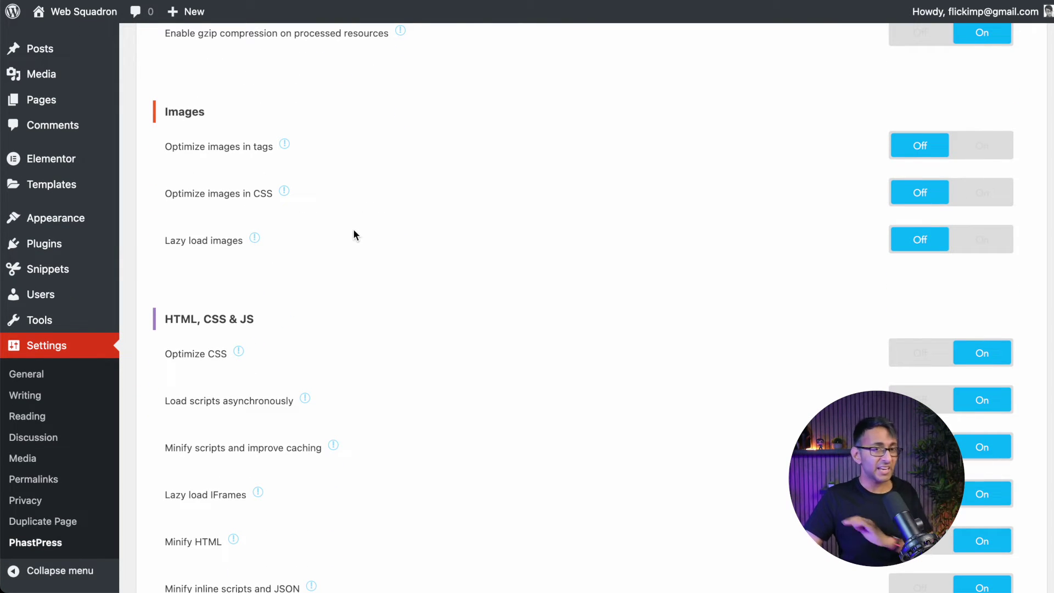
{"action": "scroll", "coordinate": [720, 461], "scroll_direction": "up", "scroll_amount": 1}
{"action": "scroll", "coordinate": [721, 467], "scroll_direction": "down", "scroll_amount": 2}
{"action": "scroll", "coordinate": [559, 422], "scroll_direction": "down", "scroll_amount": 2}
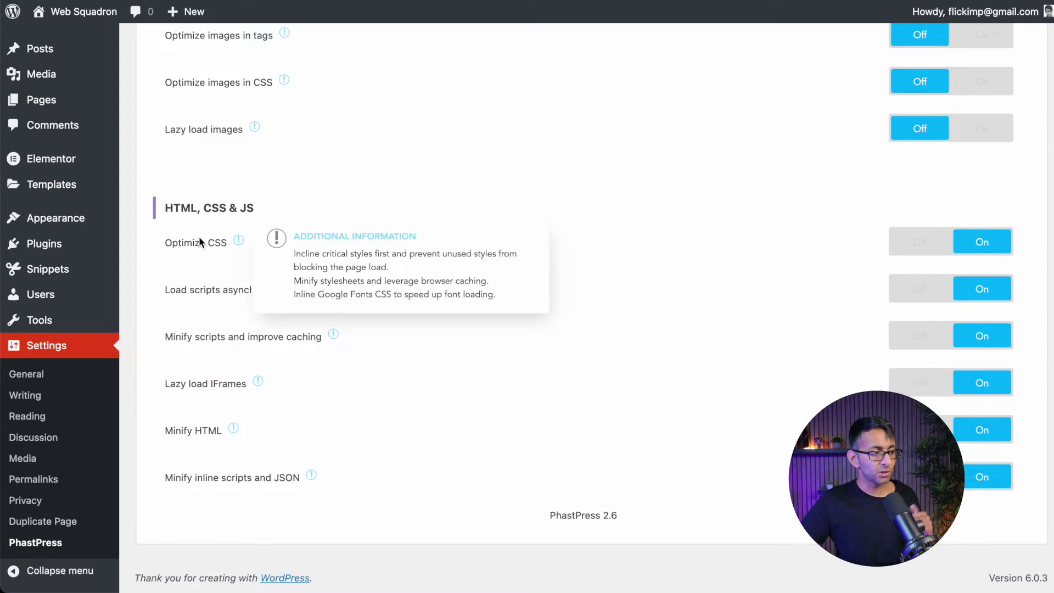
{"action": "mouse_move", "coordinate": [51, 158]}
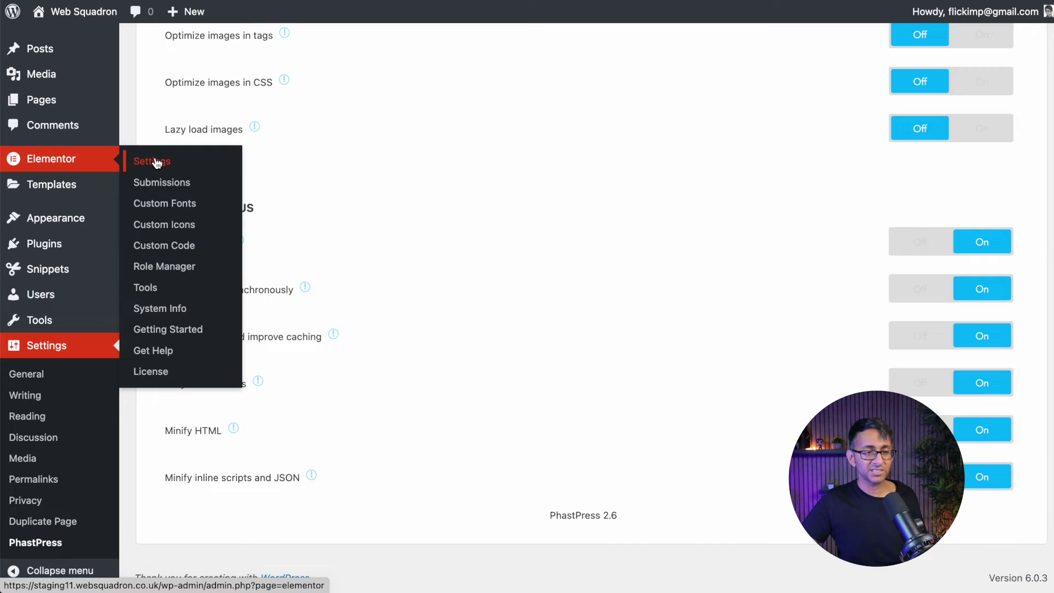
Regenerate Elementor's CSS files and data from Elementor > Tools, General section.
{"action": "left_click", "coordinate": [146, 288]}
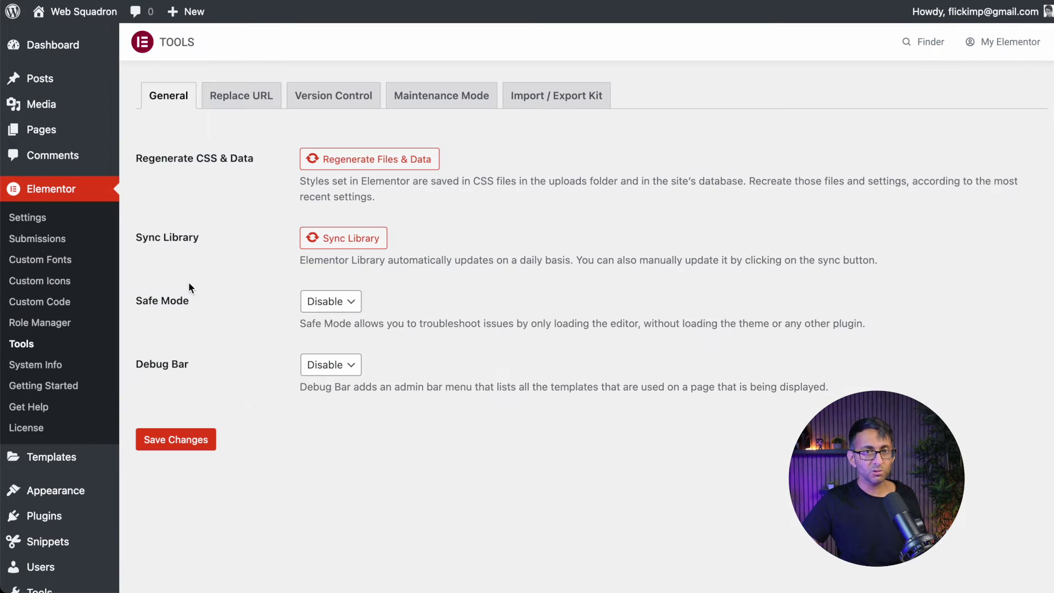
{"action": "left_click", "coordinate": [385, 161]}
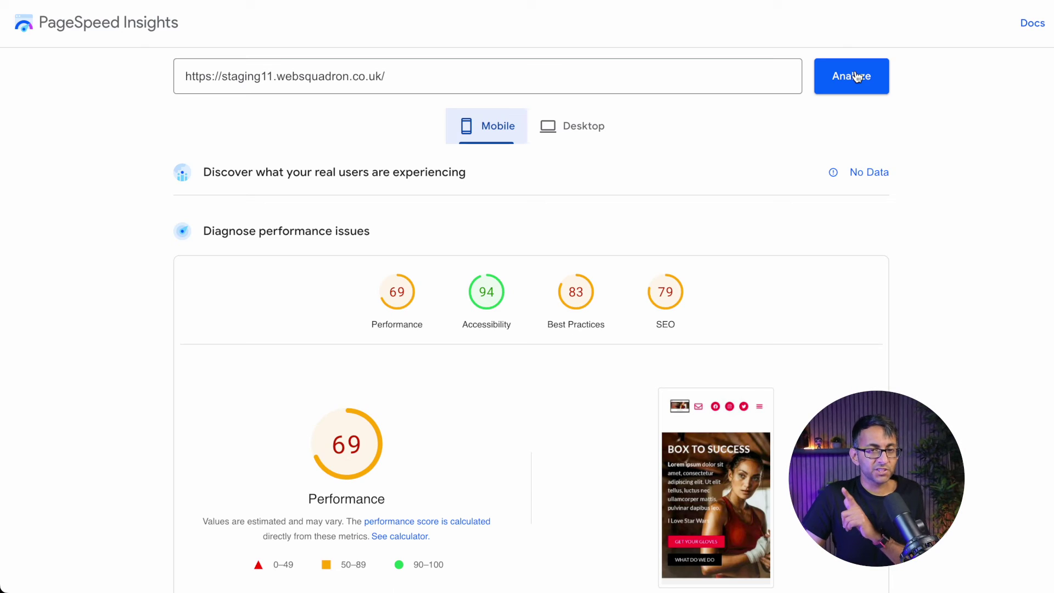
Review the new desktop Performance score of 100, then the mobile score of 89.
{"action": "left_click", "coordinate": [587, 134]}
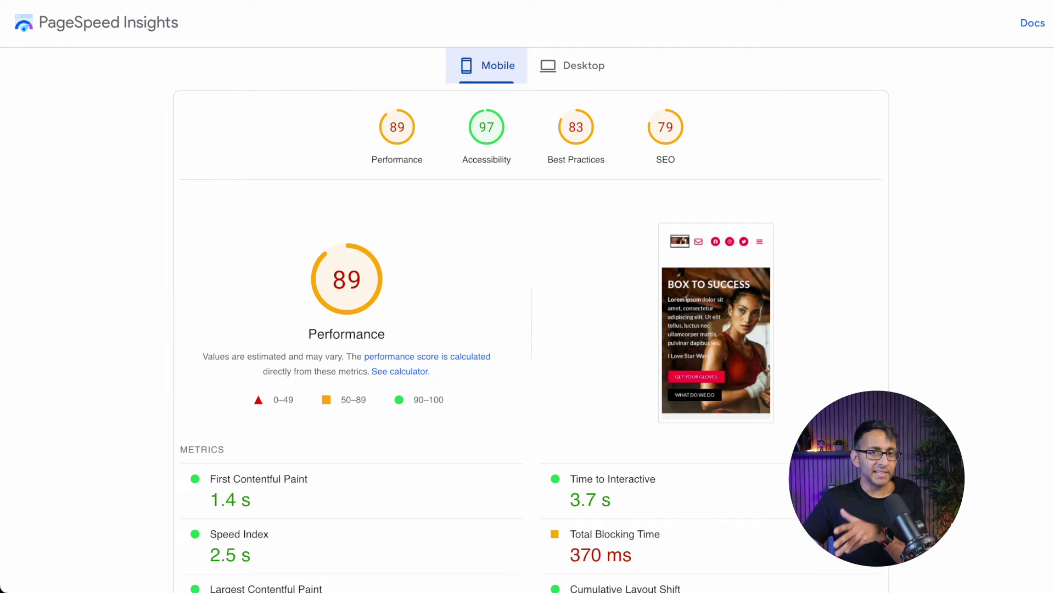
{"action": "left_click", "coordinate": [580, 69]}
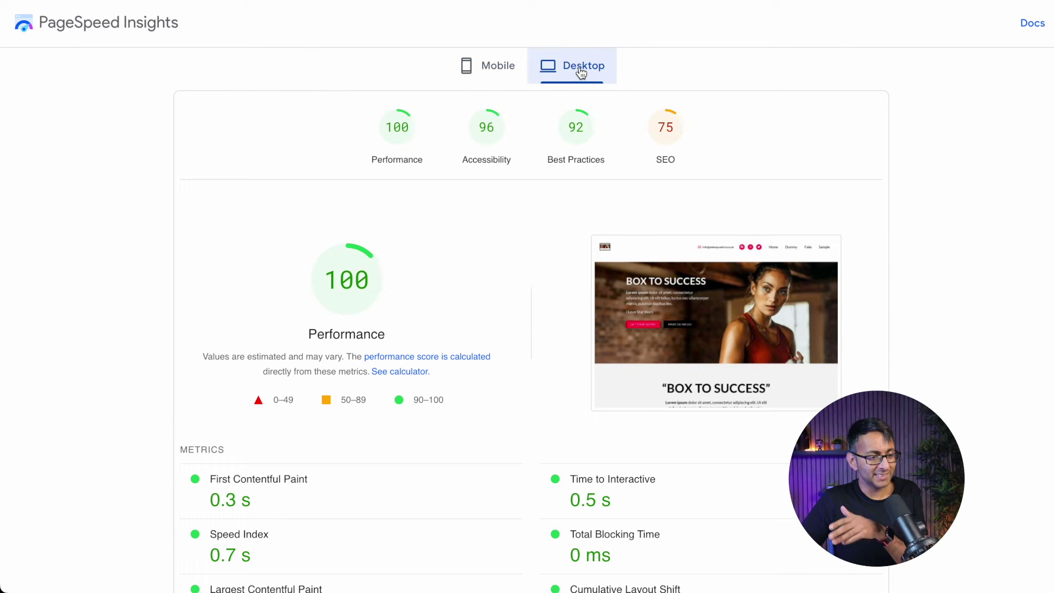
{"action": "left_click", "coordinate": [497, 72]}
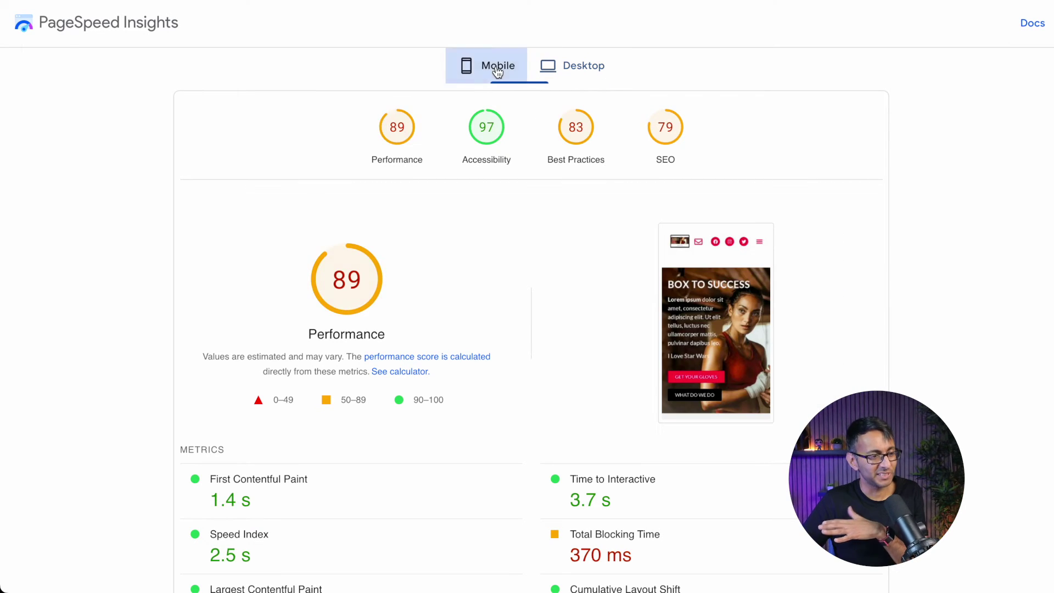